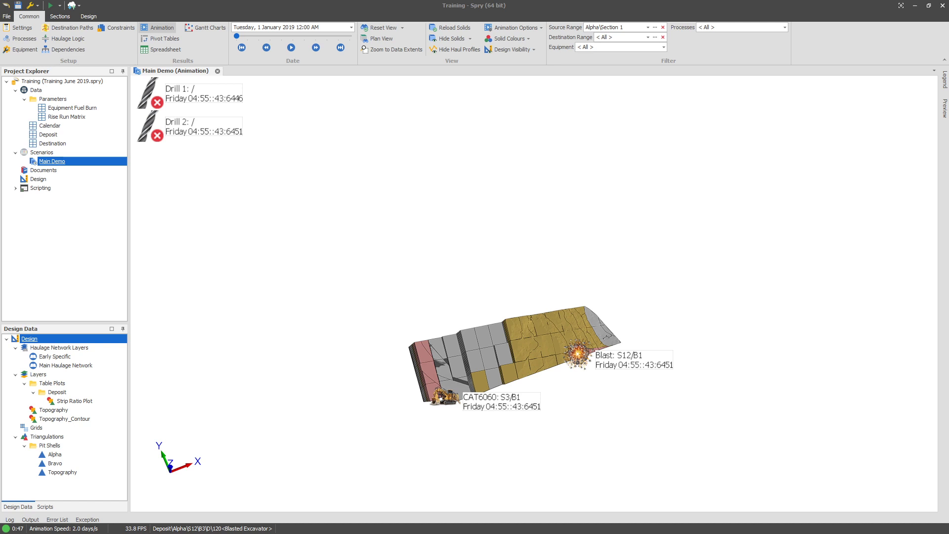
# Cycle the animation's source range filter through Alpha sections 2, 3 and 4, and return it to Section 1.
pyautogui.click(563, 184)
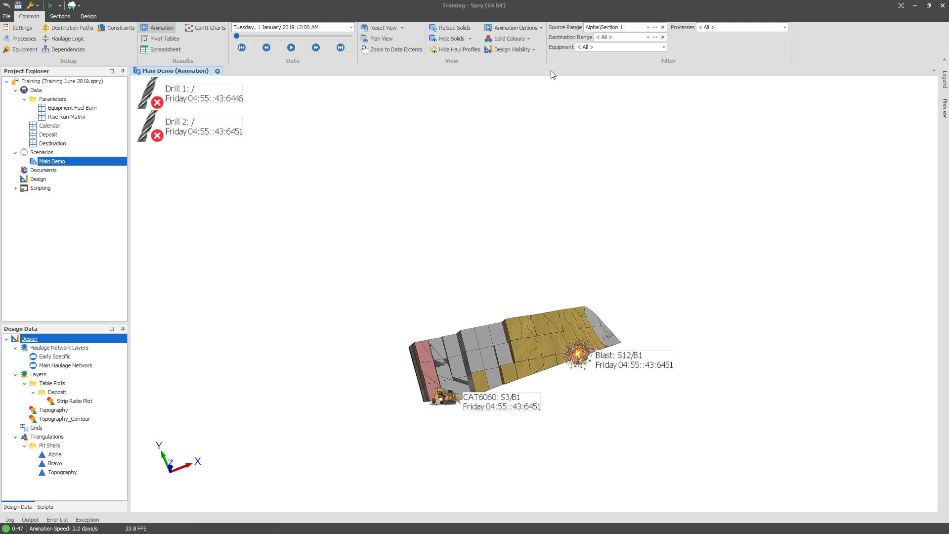
pyautogui.click(631, 29)
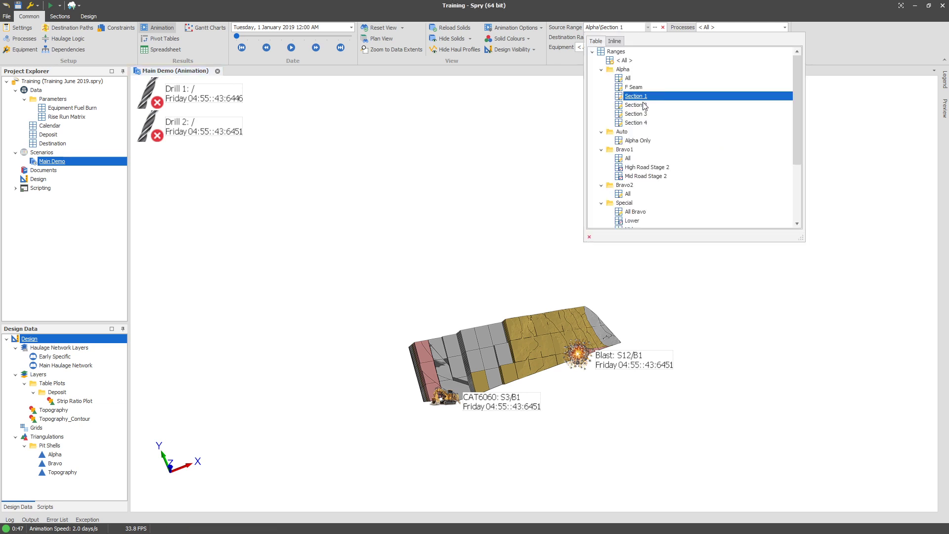
pyautogui.click(645, 104)
pyautogui.click(626, 28)
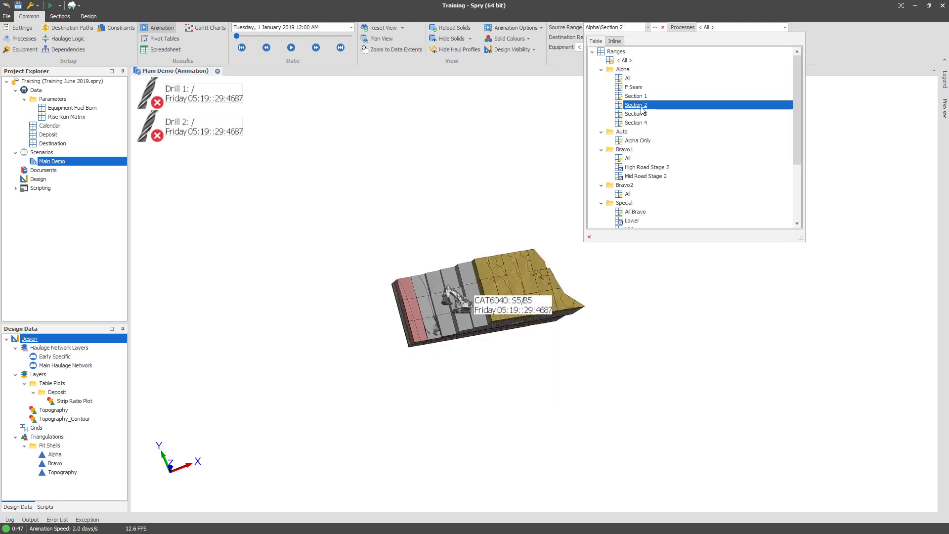
pyautogui.click(644, 111)
pyautogui.click(637, 29)
pyautogui.click(637, 123)
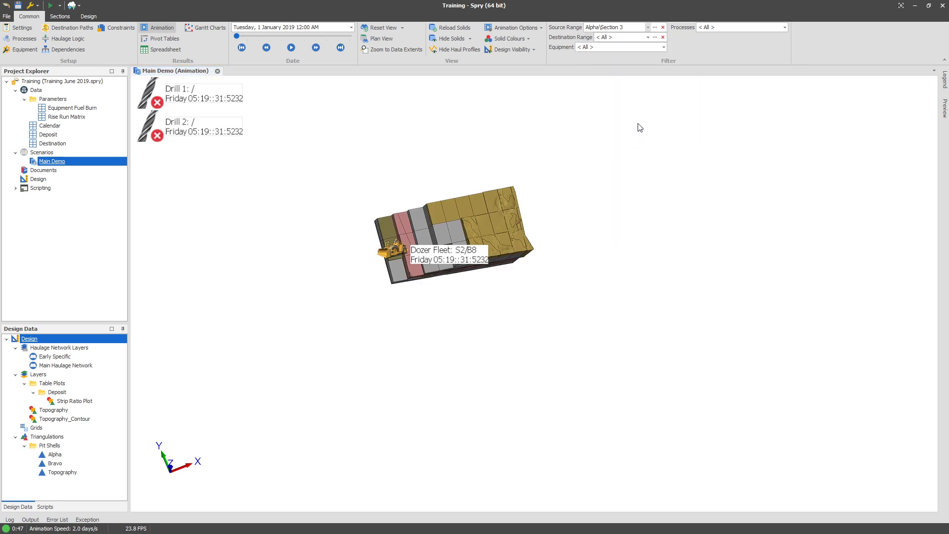
pyautogui.click(626, 31)
pyautogui.click(636, 96)
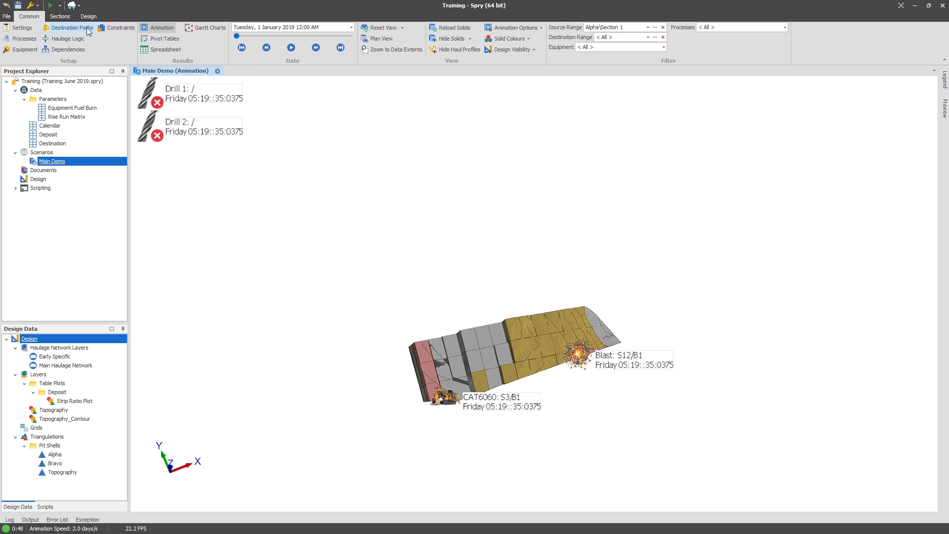
# Add a new filter custom field named "Alpha Section" to the scenario's custom fields.
pyautogui.click(59, 16)
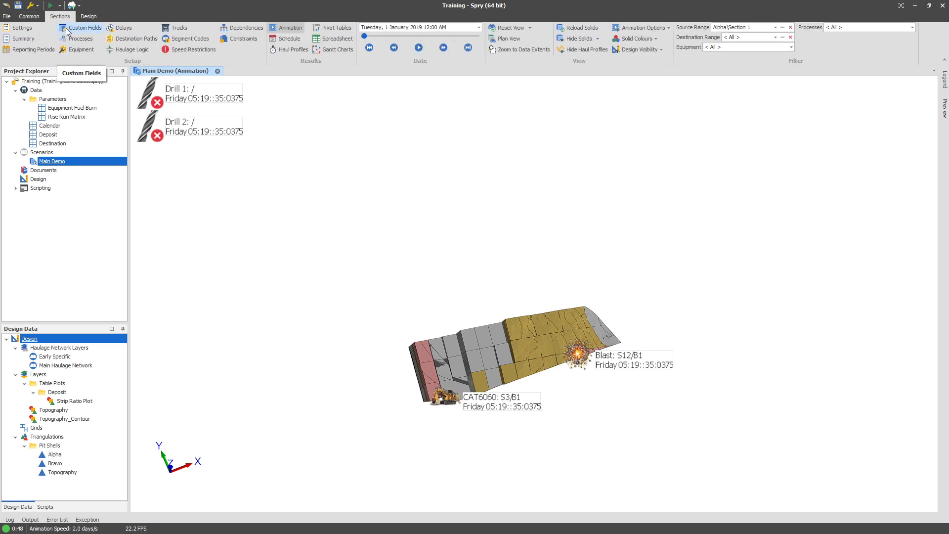
pyautogui.click(64, 30)
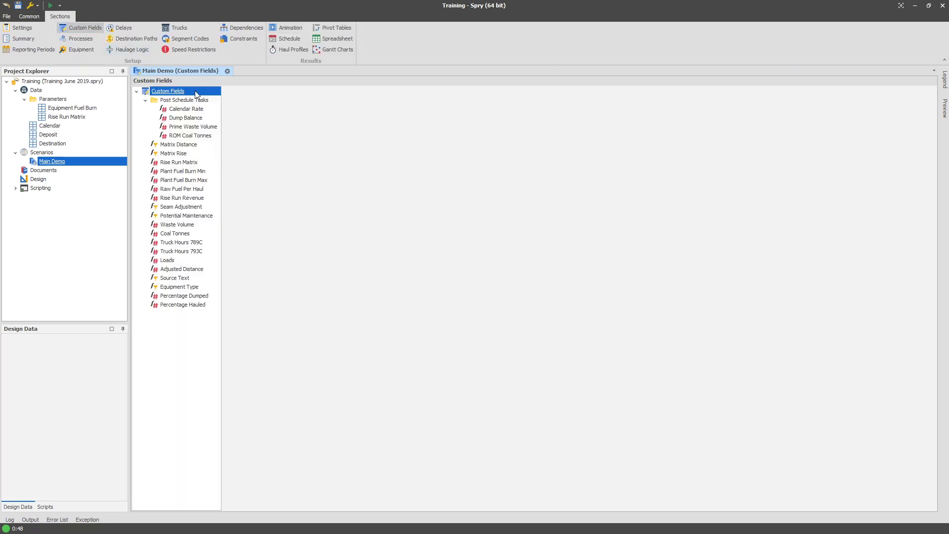
pyautogui.rightClick(195, 91)
pyautogui.moveTo(216, 96)
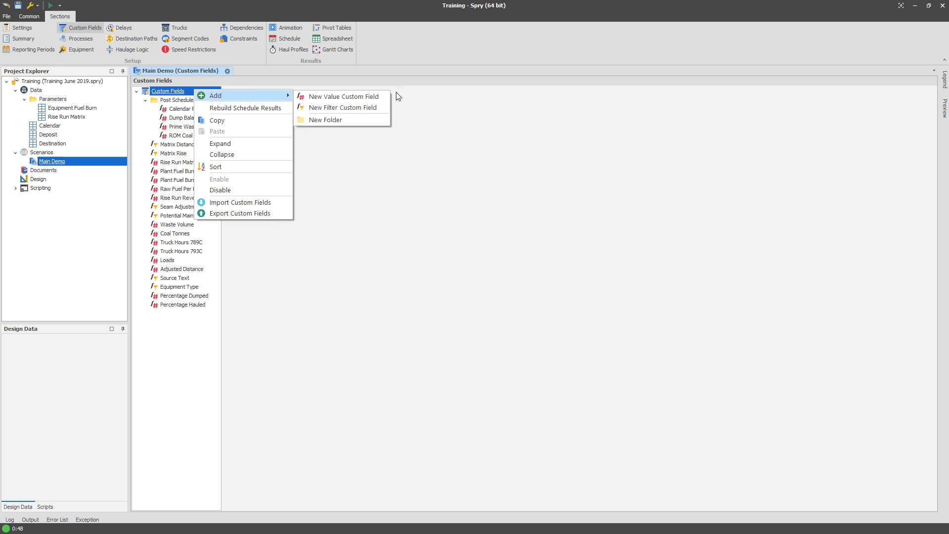
pyautogui.click(341, 107)
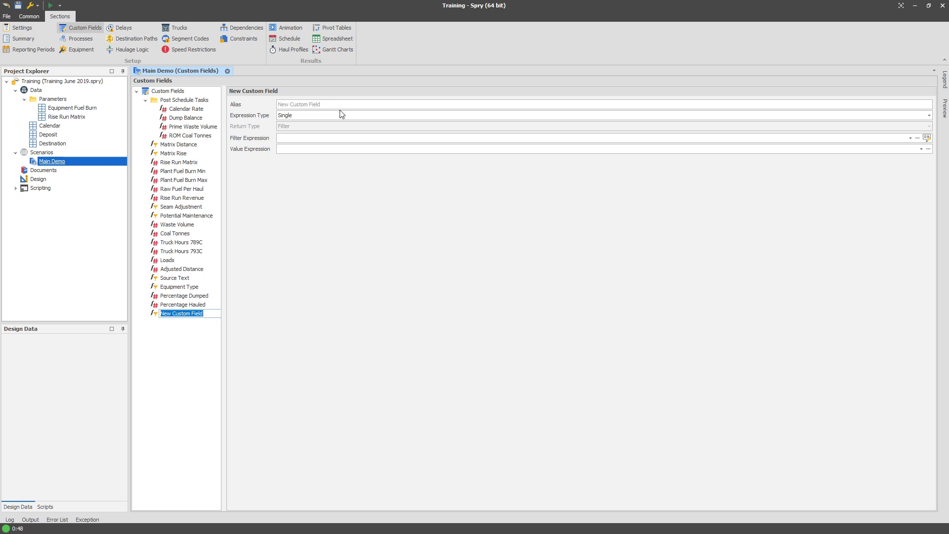
pyautogui.write('Alpha Section')
pyautogui.press('Return')
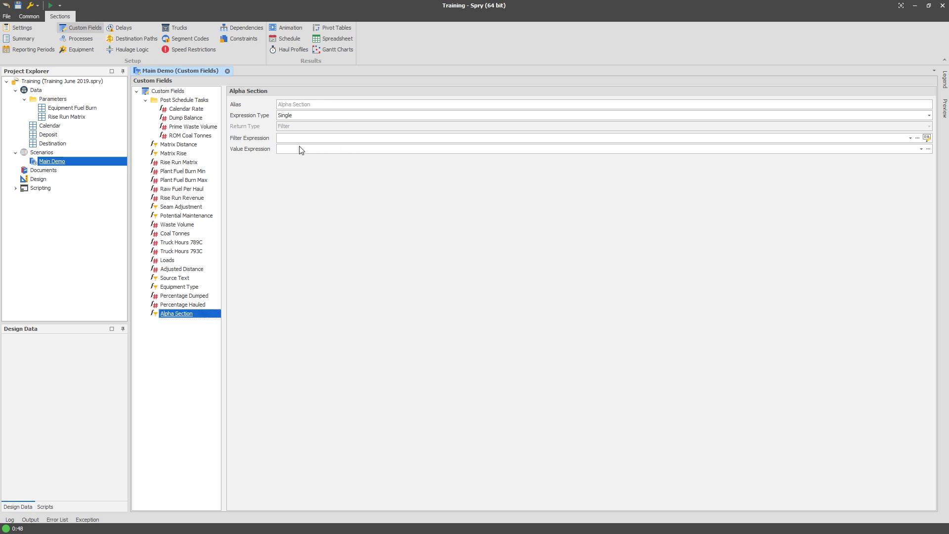
# Start the Alpha Section value expression with an If function that uses IsInRange(Range) as its condition.
pyautogui.click(318, 150)
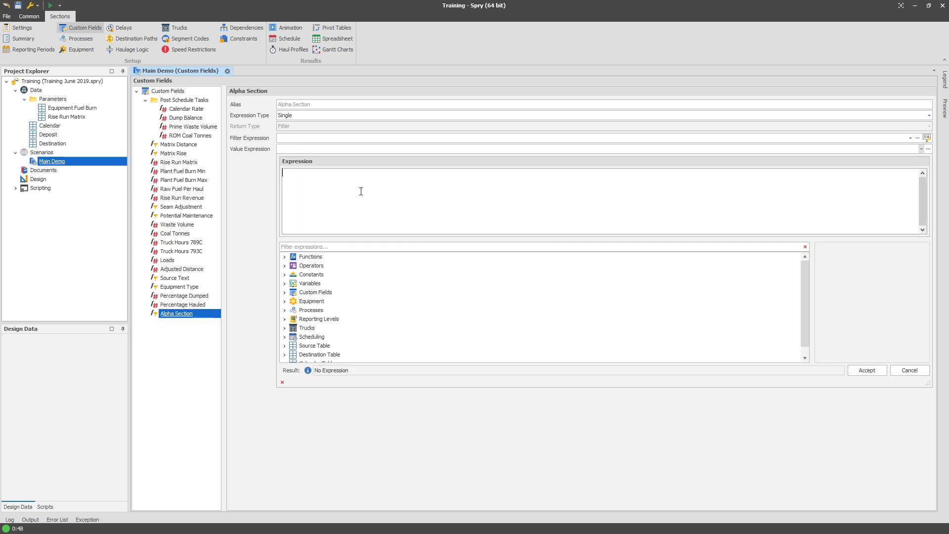
pyautogui.write('If(')
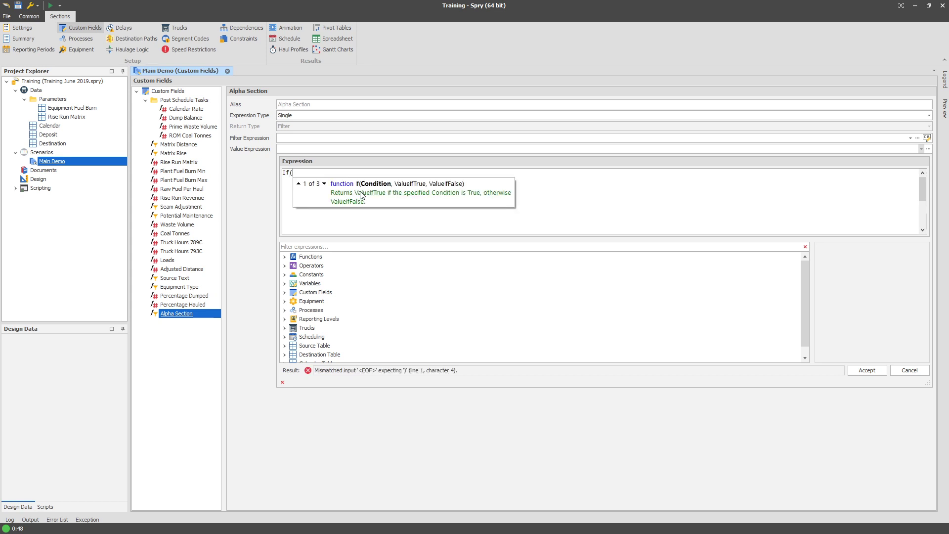
pyautogui.click(387, 245)
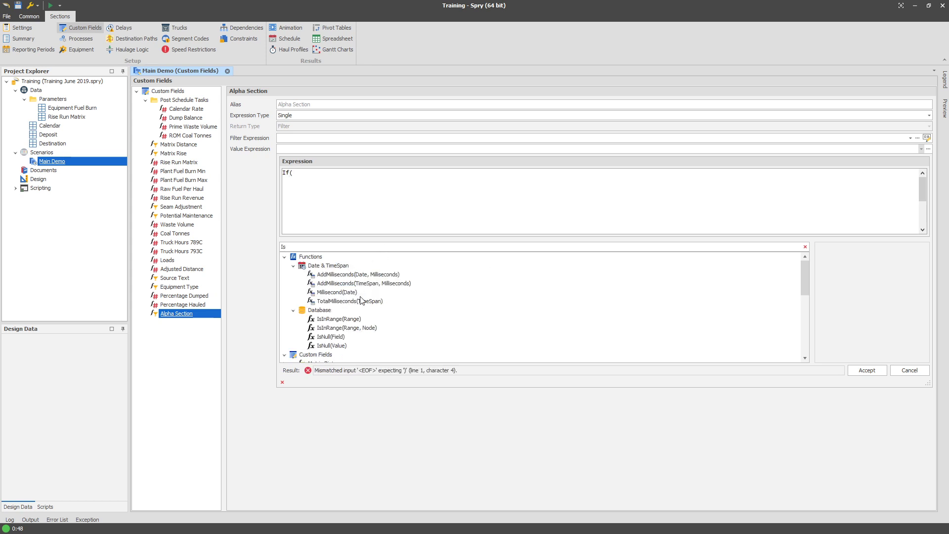
pyautogui.click(354, 320)
pyautogui.doubleClick(354, 320)
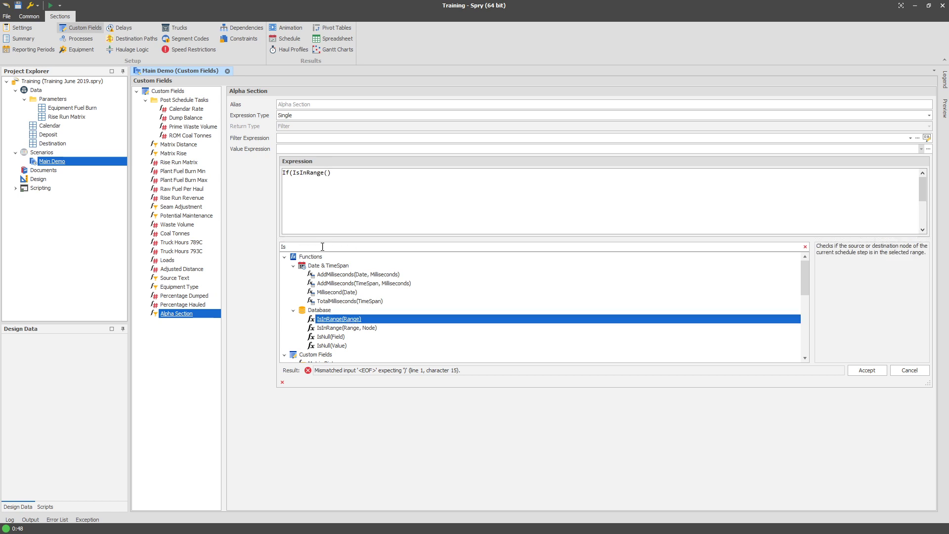
# Complete the first condition with the source range Alpha Section 1 and make it return "Section 1".
pyautogui.write('section')
pyautogui.click(348, 301)
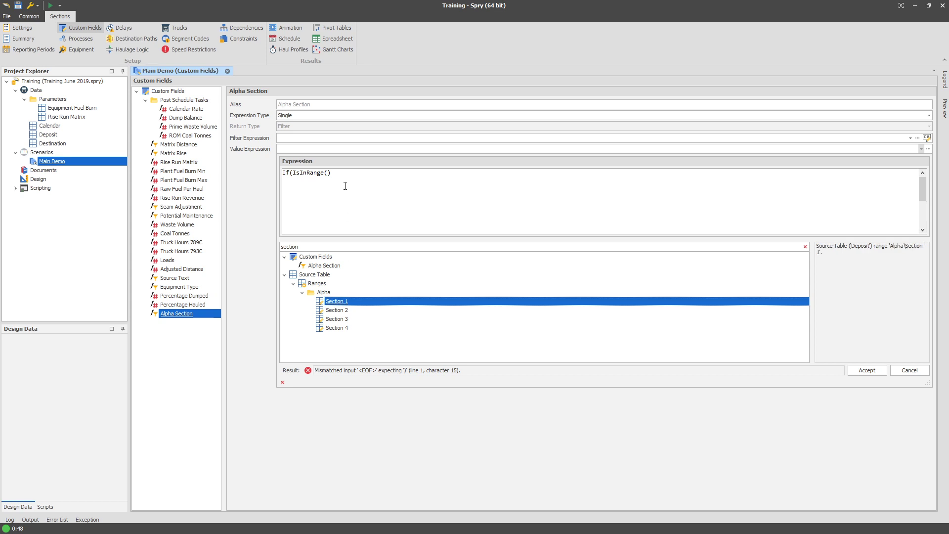
pyautogui.click(328, 174)
pyautogui.doubleClick(338, 301)
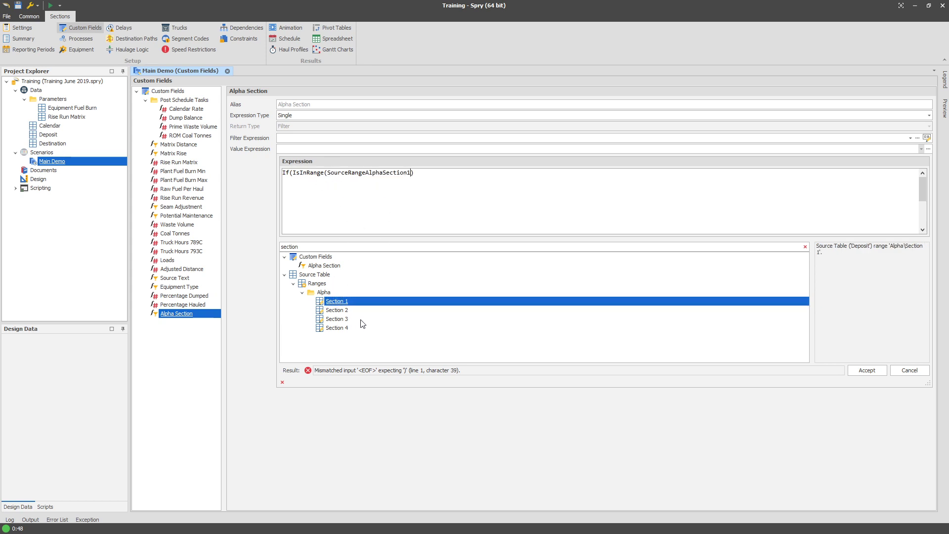
pyautogui.click(463, 178)
pyautogui.write(',"Section ')
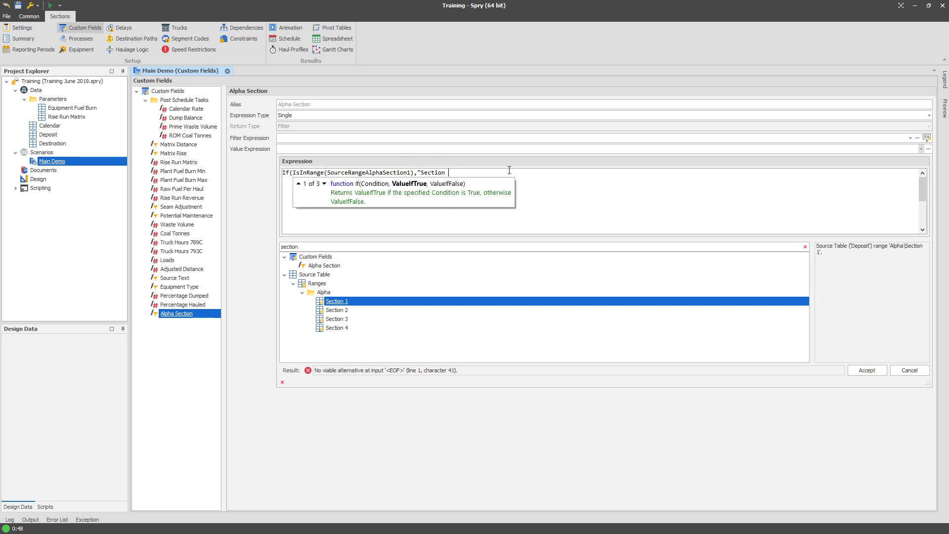
pyautogui.write('1",')
# Put the IsInRange condition on its own line and duplicate that line three times below it.
pyautogui.click(293, 173)
pyautogui.press('Return')
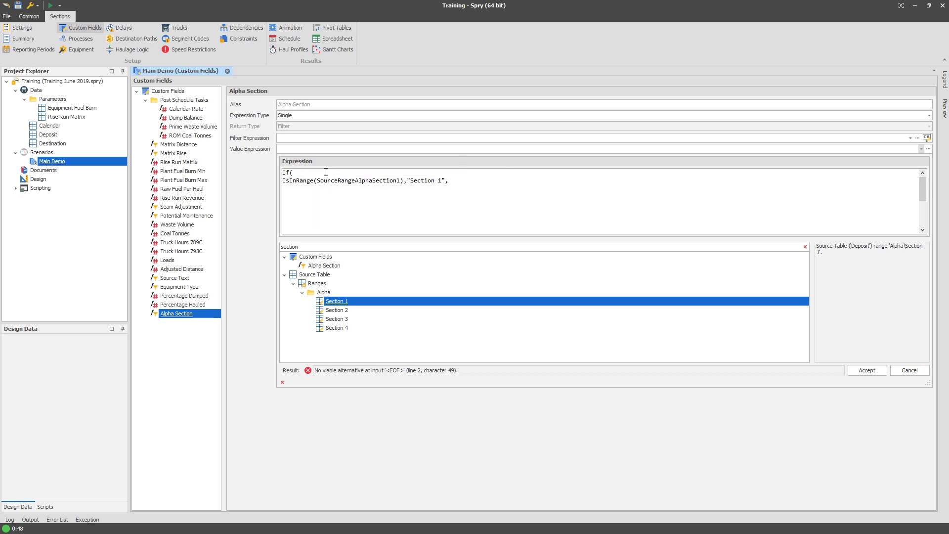
pyautogui.moveTo(474, 185); pyautogui.dragTo(281, 196)
pyautogui.hotkey('ctrl', 'c')
pyautogui.click(552, 191)
pyautogui.hotkey('ctrl', 'v')
pyautogui.press('Return')
pyautogui.hotkey('ctrl', 'v')
pyautogui.press('Return')
pyautogui.hotkey('ctrl', 'v')
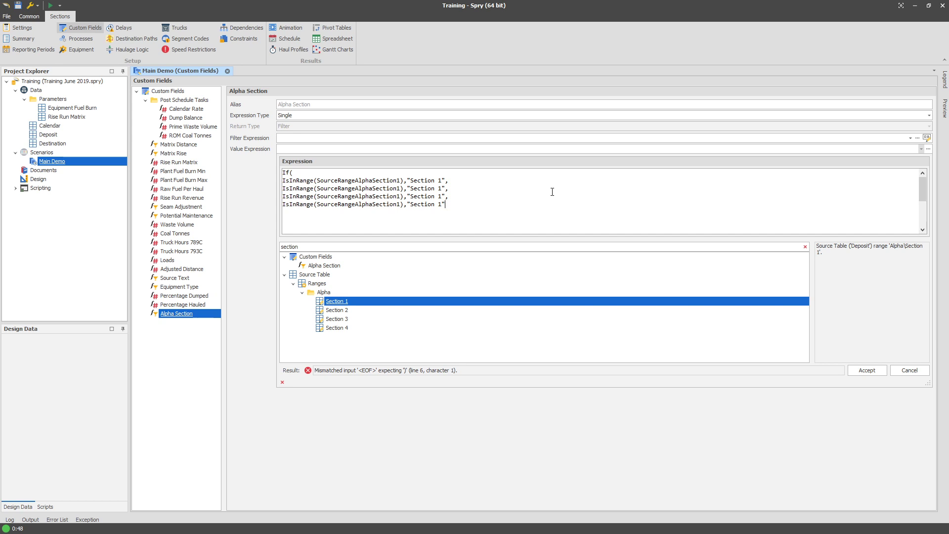
# End the If expression with the fallback value "Not In Any Alpha Section" and a closing bracket.
pyautogui.press('Return')
pyautogui.write('"')
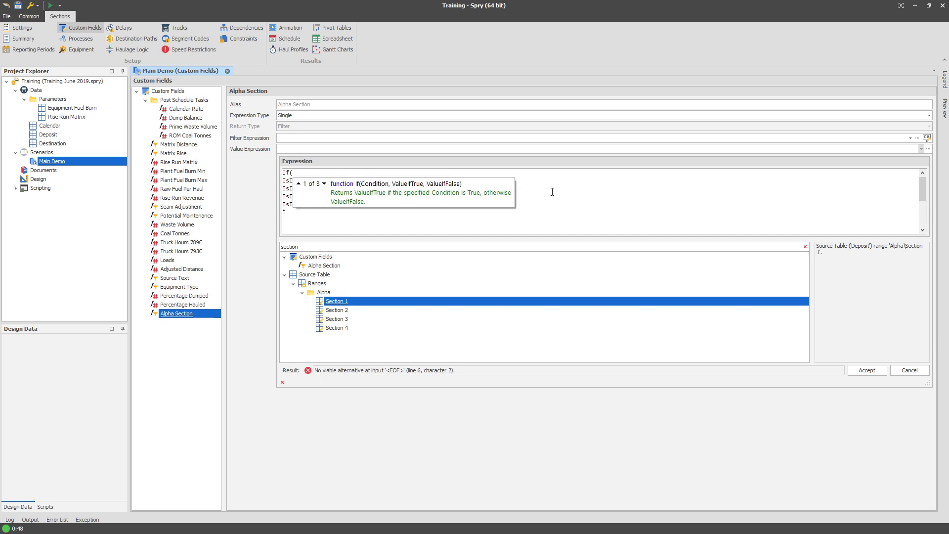
pyautogui.write('Not In Any Alpha Section")')
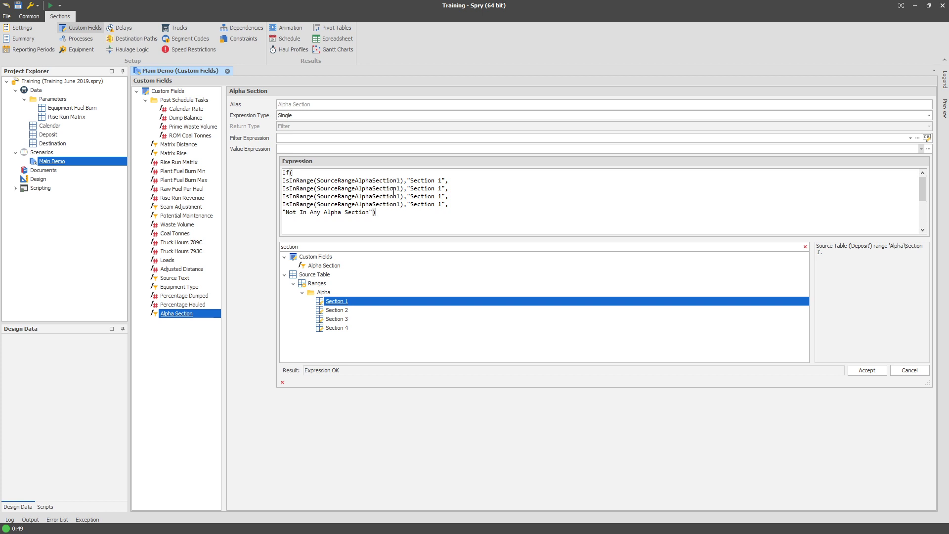
# Renumber the ranges and return texts of the three duplicated lines to sections 2, 3 and 4, and accept the expression.
pyautogui.moveTo(397, 190); pyautogui.dragTo(438, 204)
pyautogui.write('2')
pyautogui.write('2')
pyautogui.write('3')
pyautogui.write('3')
pyautogui.write('4')
pyautogui.write('4')
pyautogui.click(480, 232)
pyautogui.click(863, 368)
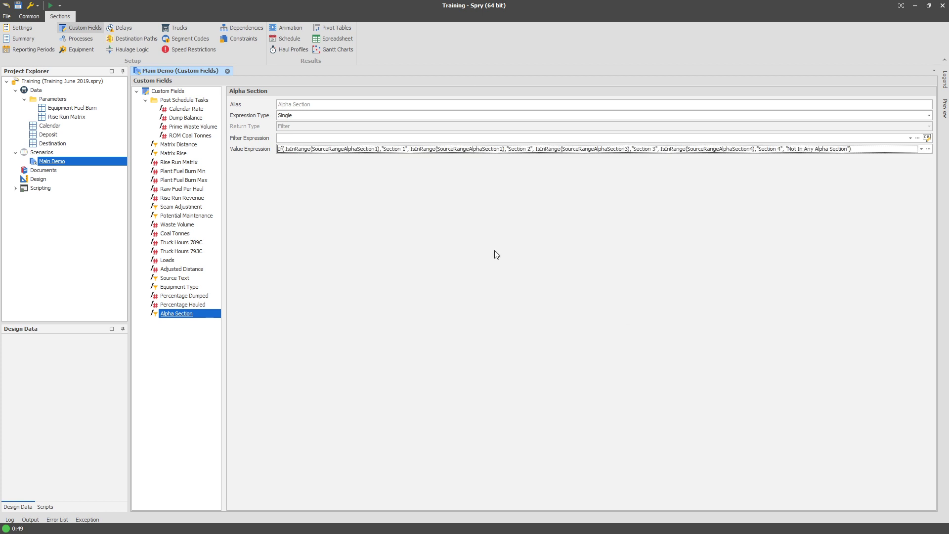
# Rebuild the schedule results from the custom fields root.
pyautogui.click(365, 150)
pyautogui.click(358, 149)
pyautogui.click(165, 91)
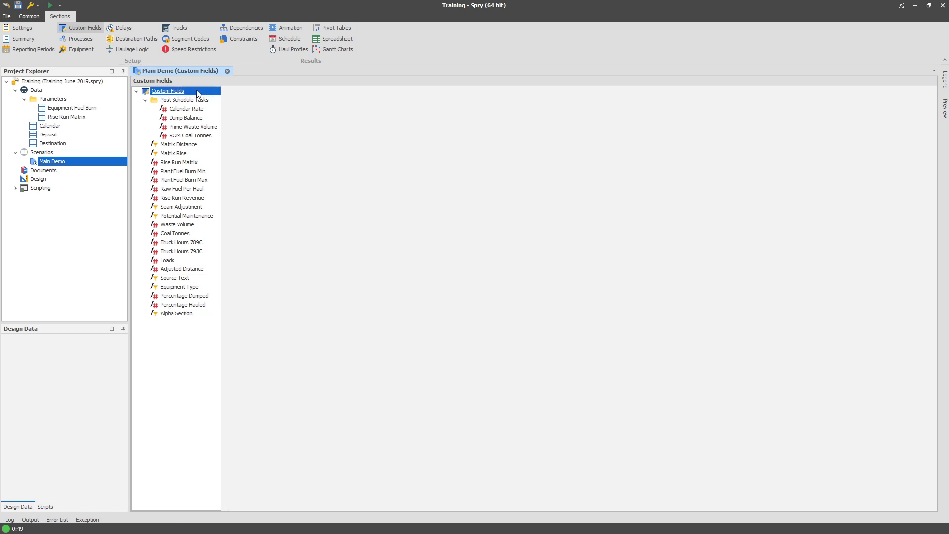
pyautogui.rightClick(197, 91)
pyautogui.click(243, 109)
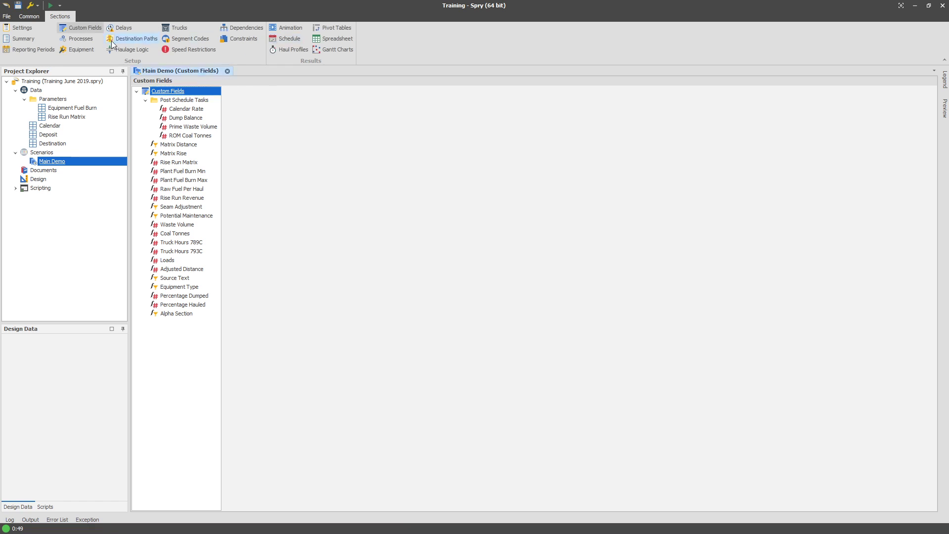
# Create a new pivot table with Alpha Section as the row field and Waste Volume as the data item.
pyautogui.click(345, 28)
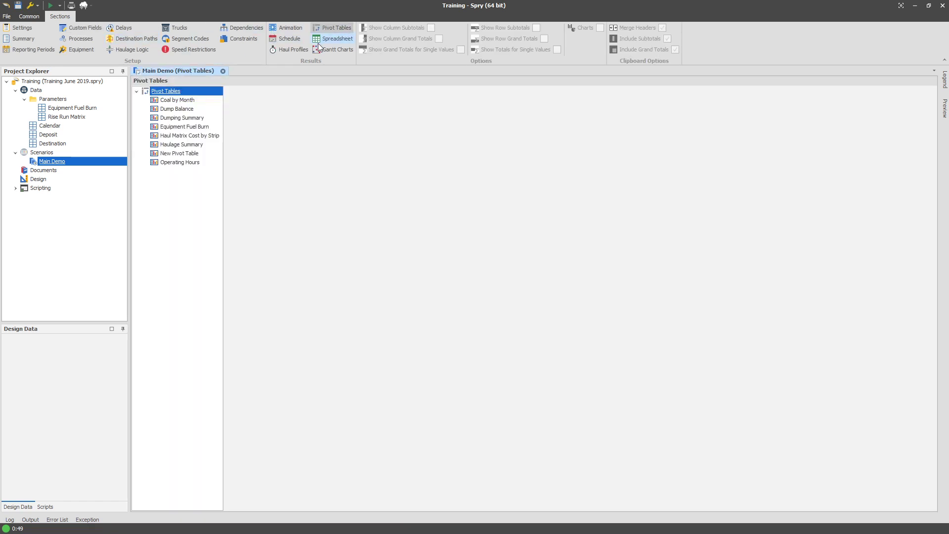
pyautogui.rightClick(170, 91)
pyautogui.moveTo(248, 103)
pyautogui.click(472, 173)
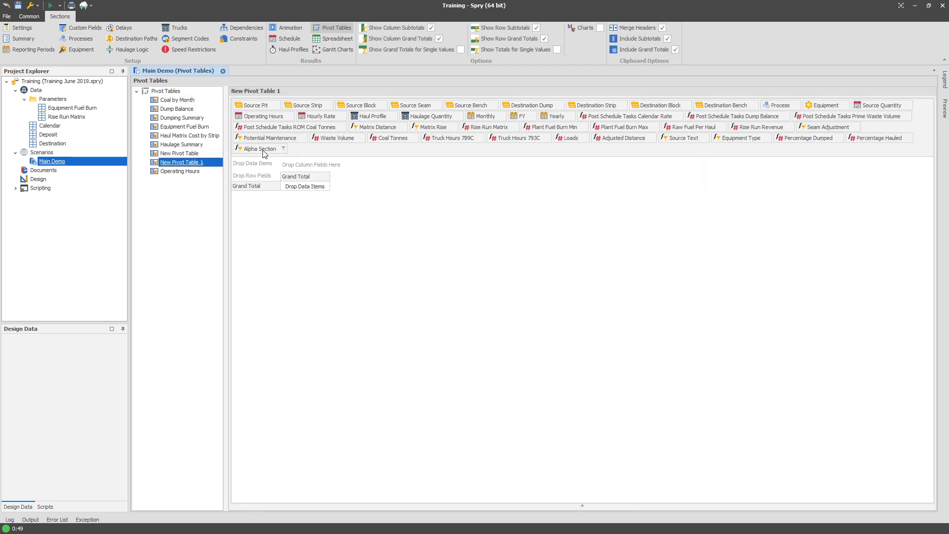
pyautogui.moveTo(263, 151); pyautogui.dragTo(267, 178)
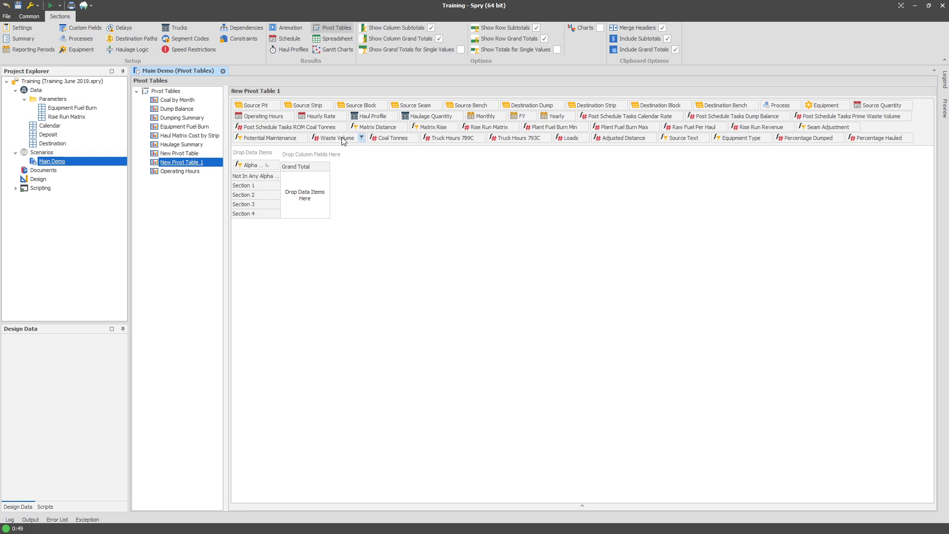
pyautogui.moveTo(343, 140); pyautogui.dragTo(252, 153)
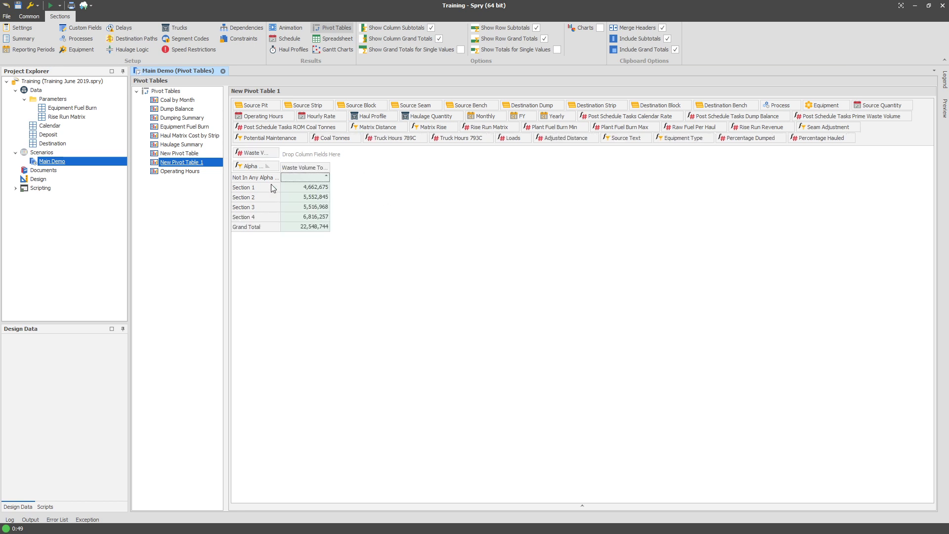
# Examine the waste volume totals of the individual Alpha sections and the grand total in the pivot table.
pyautogui.click(307, 216)
pyautogui.click(309, 226)
pyautogui.click(308, 218)
pyautogui.click(307, 189)
pyautogui.click(305, 198)
pyautogui.click(307, 215)
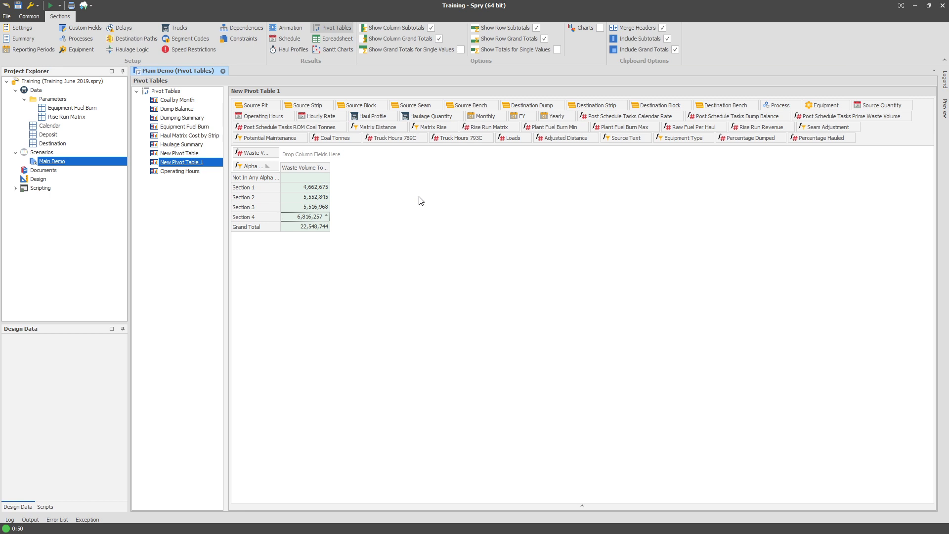
# Review the source ranges used in the Alpha Section custom field's value expression, and close the expression editor.
pyautogui.click(84, 27)
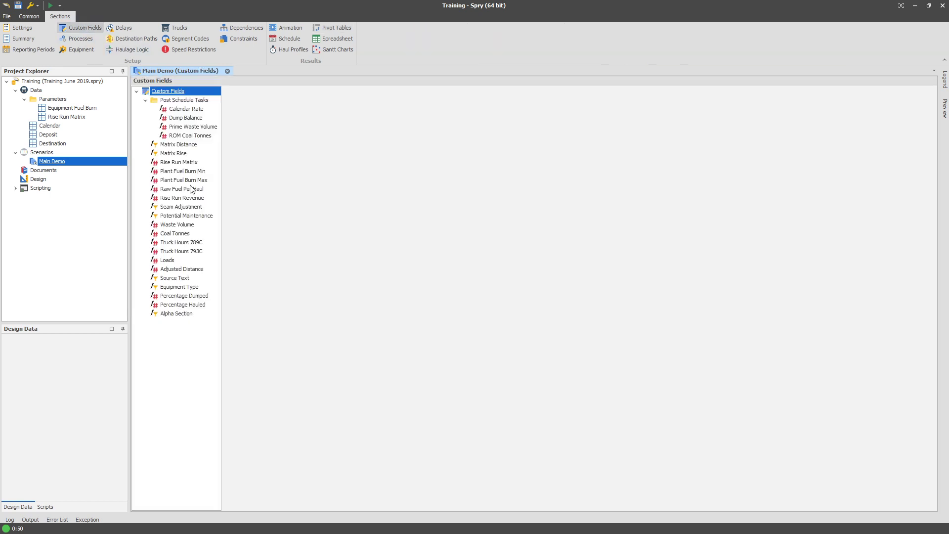
pyautogui.click(184, 316)
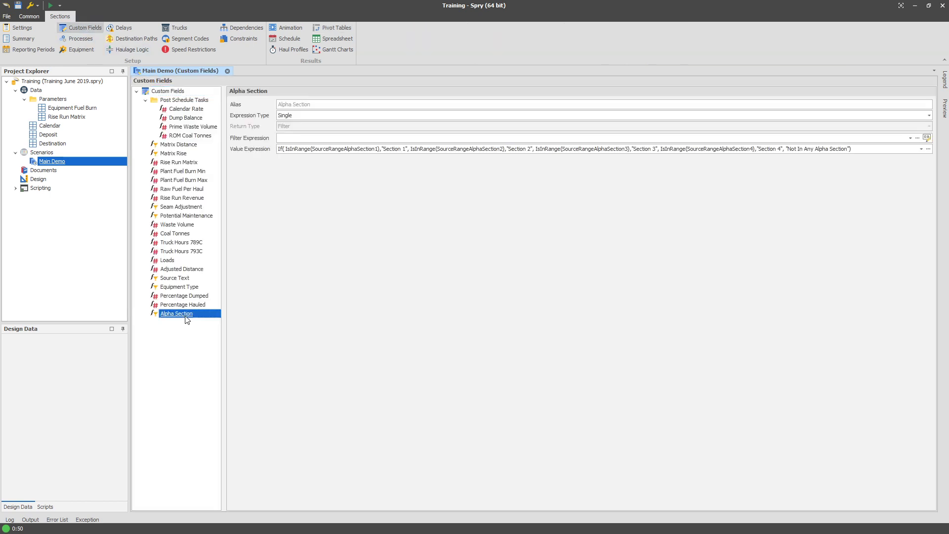
pyautogui.click(395, 150)
pyautogui.doubleClick(366, 181)
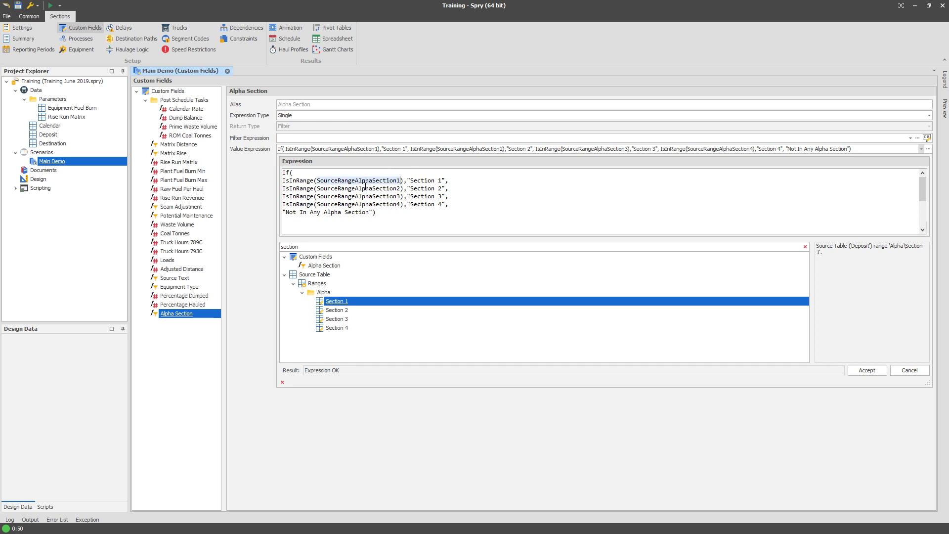
pyautogui.doubleClick(375, 189)
pyautogui.doubleClick(387, 181)
pyautogui.doubleClick(390, 188)
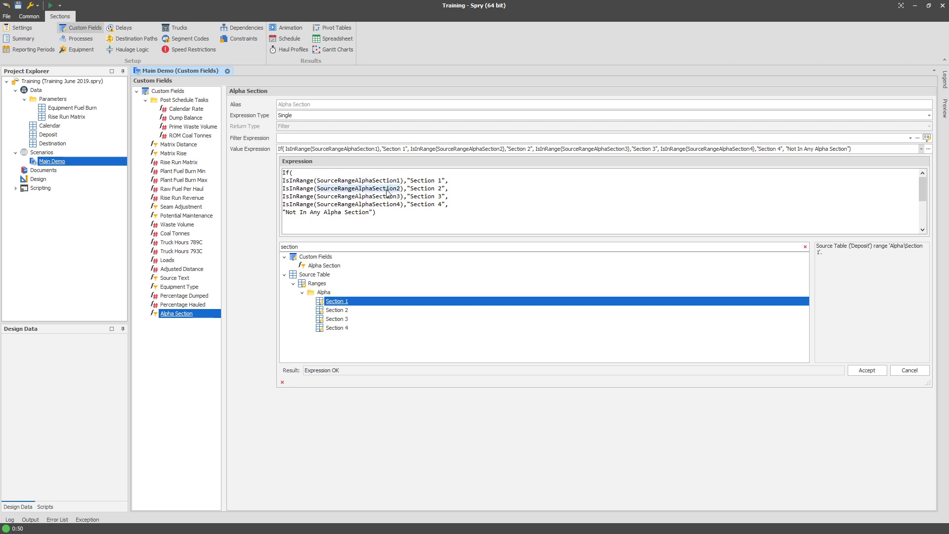
pyautogui.click(333, 422)
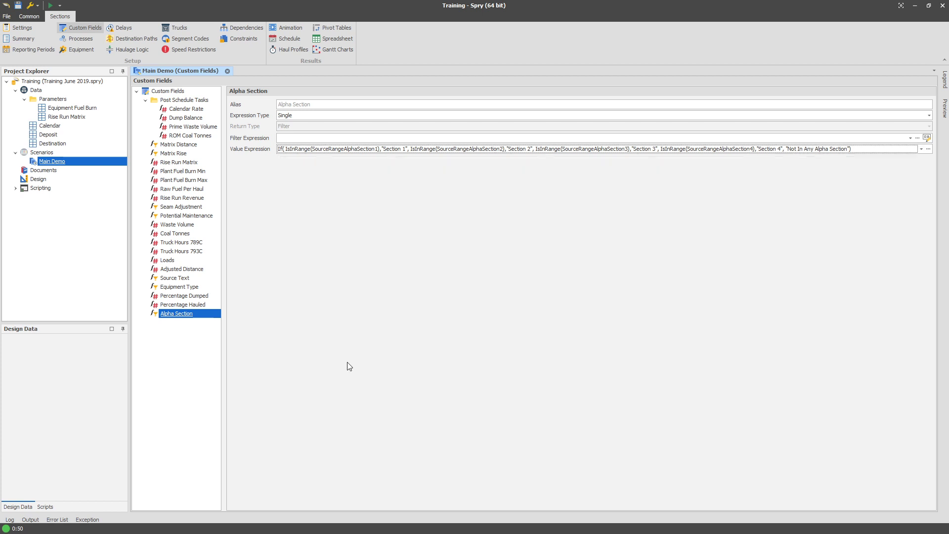